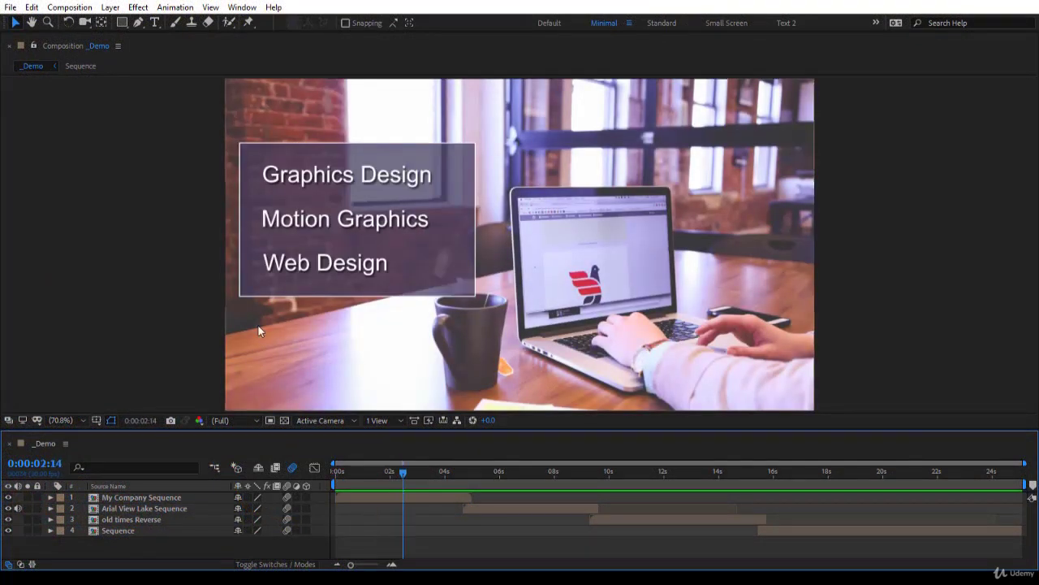
Scrub to about 8s to show the aerial lake sequence and its flooding lower third.
drag(460, 473, 560, 497)
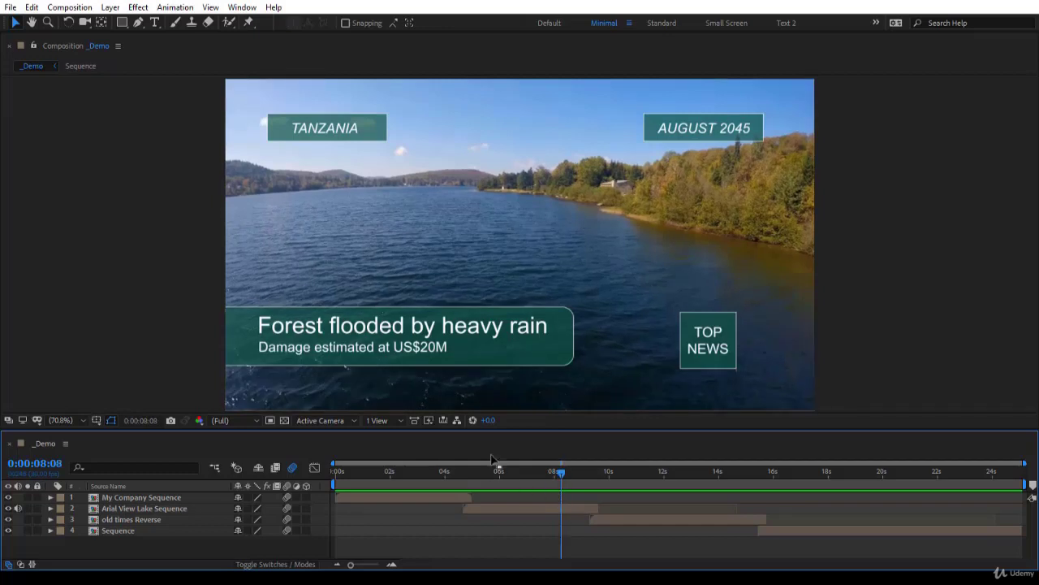
mouse_move(559, 473)
mouse_down()
mouse_move(517, 475)
mouse_move(560, 475)
mouse_up()
Scrub the playhead forward to about 12:21, the YouTube Channel graphic scene.
mouse_move(561, 477)
mouse_down()
mouse_move(592, 502)
mouse_move(684, 520)
mouse_up()
Scrub to about 15s and play the smoke animation preview.
mouse_move(685, 470)
mouse_down()
mouse_move(757, 507)
mouse_move(858, 531)
mouse_up()
key(space)
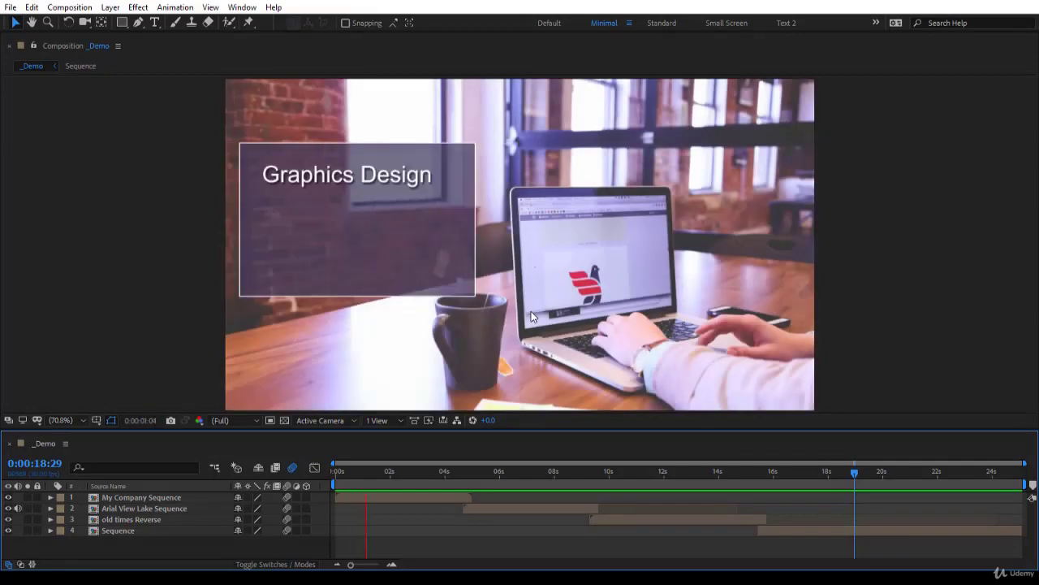